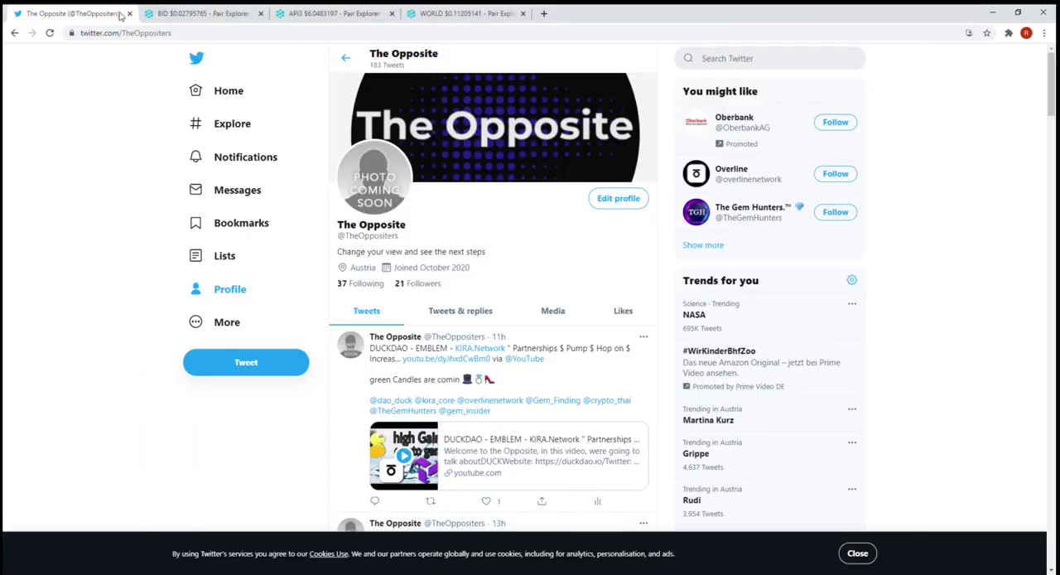
Show the BID/ETH pair explorer at $0.02775697, DEXT score 96, 16,762 holders
click(166, 14)
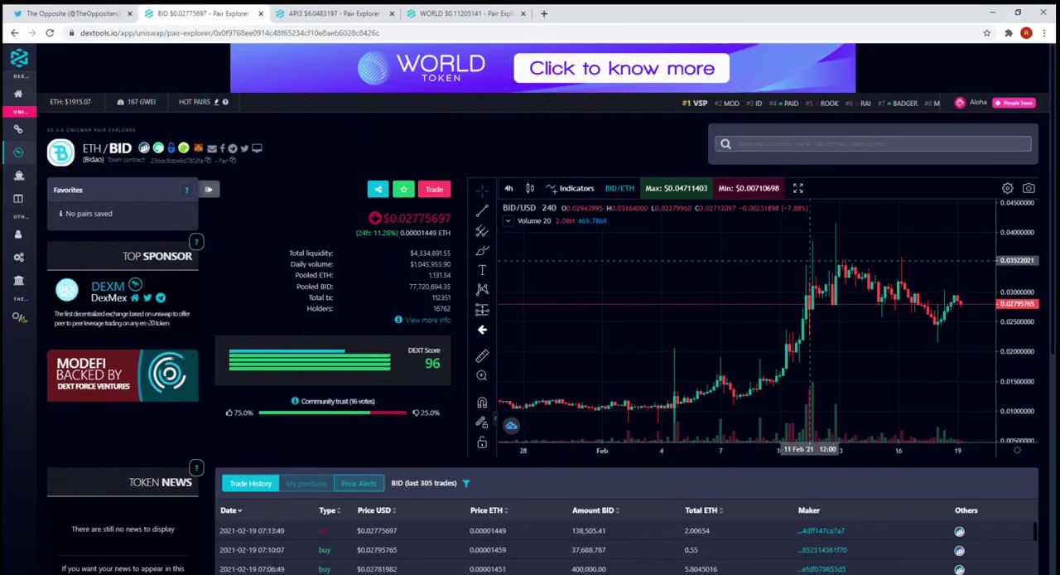
Switch to the ETH/API3 pair explorer at $6.0483197 with 16,788 holders
click(337, 13)
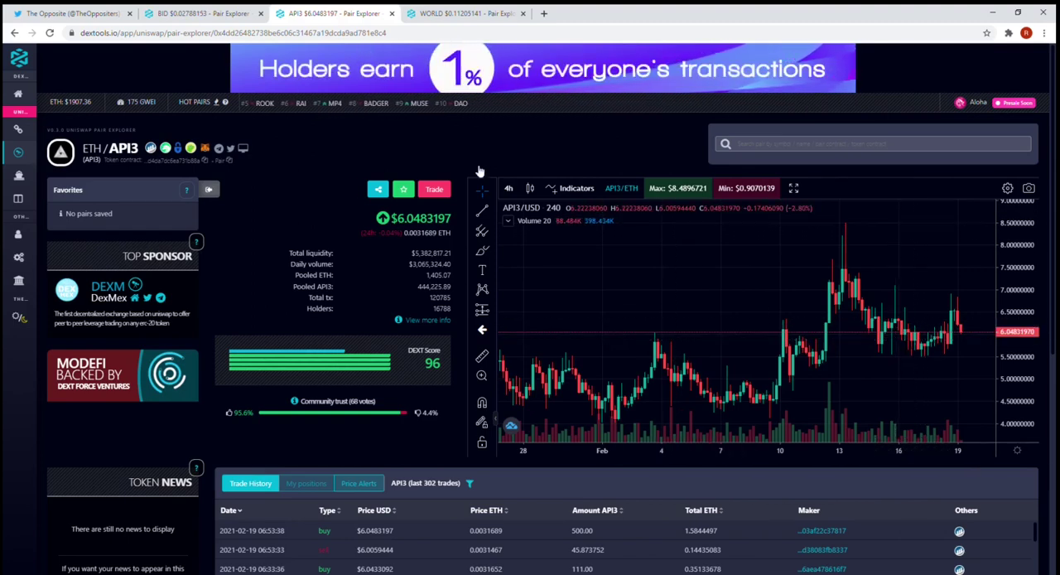
Switch to the ETH/WORLD pair explorer at $0.11205141, DEXT score 95
click(445, 14)
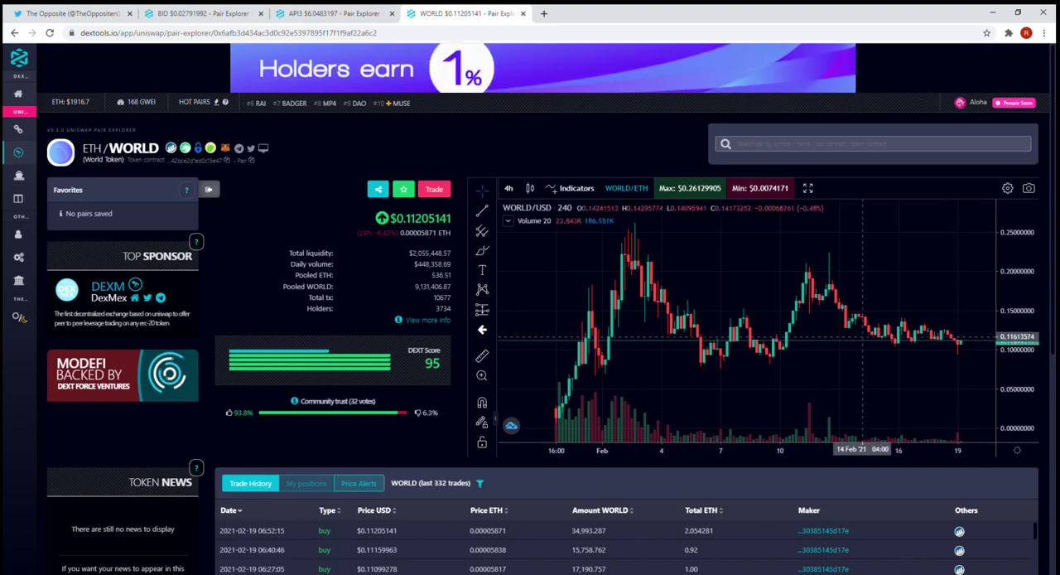
scroll(240, 277, down, 4)
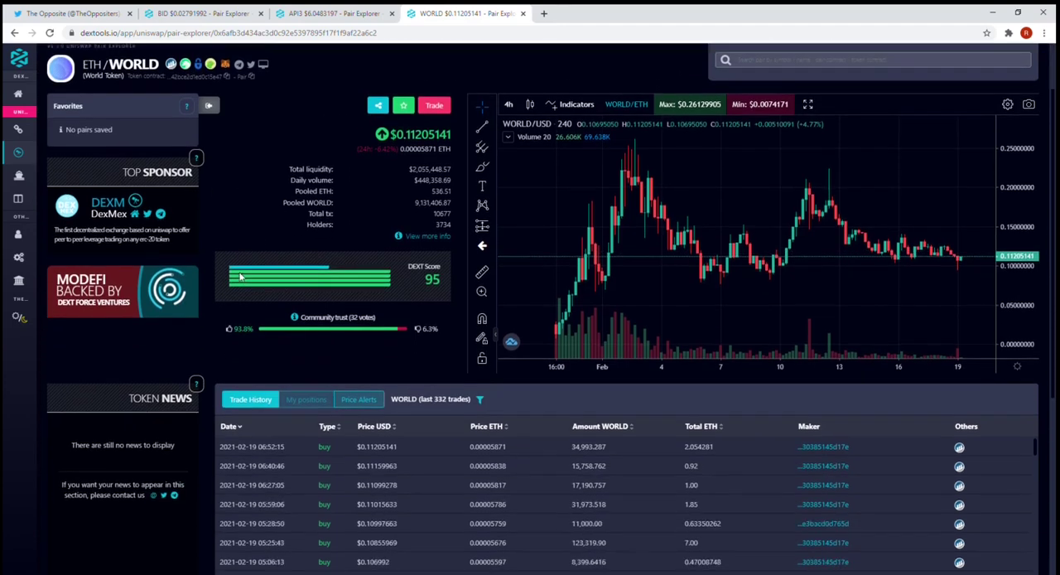
scroll(240, 277, down, 4)
scroll(240, 277, down, 1)
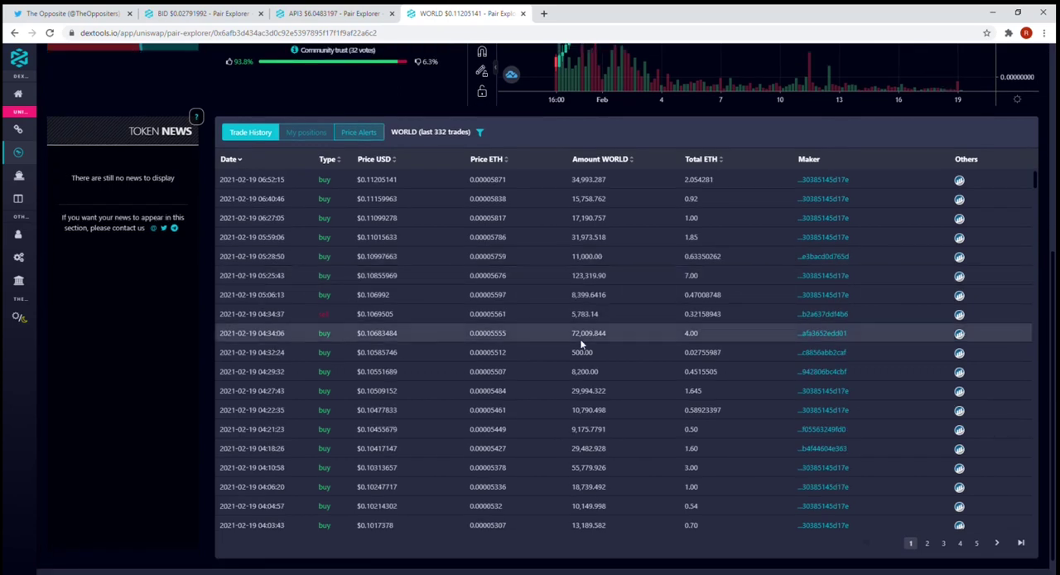
scroll(582, 345, down, 3)
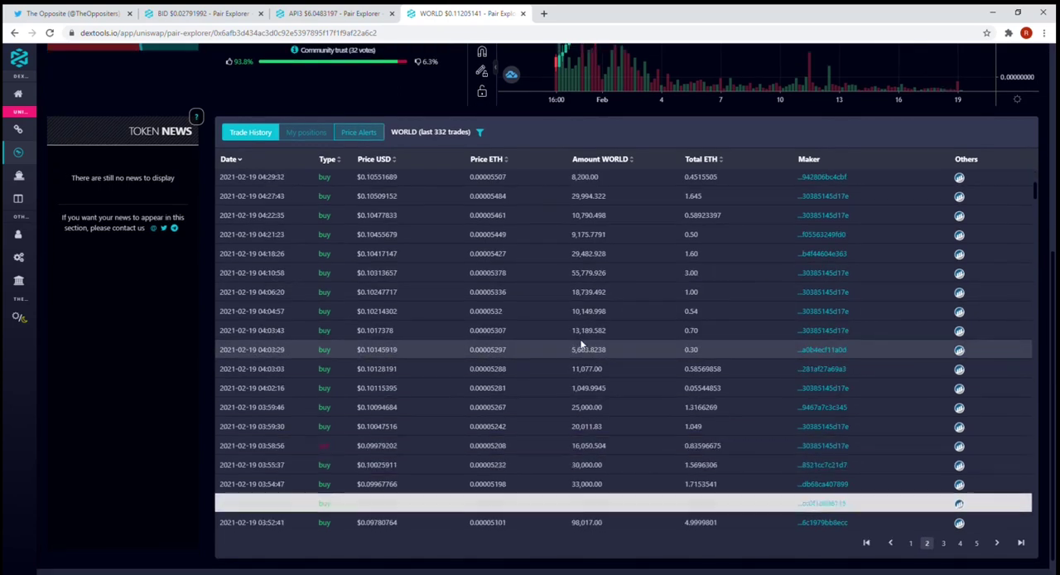
scroll(583, 344, down, 5)
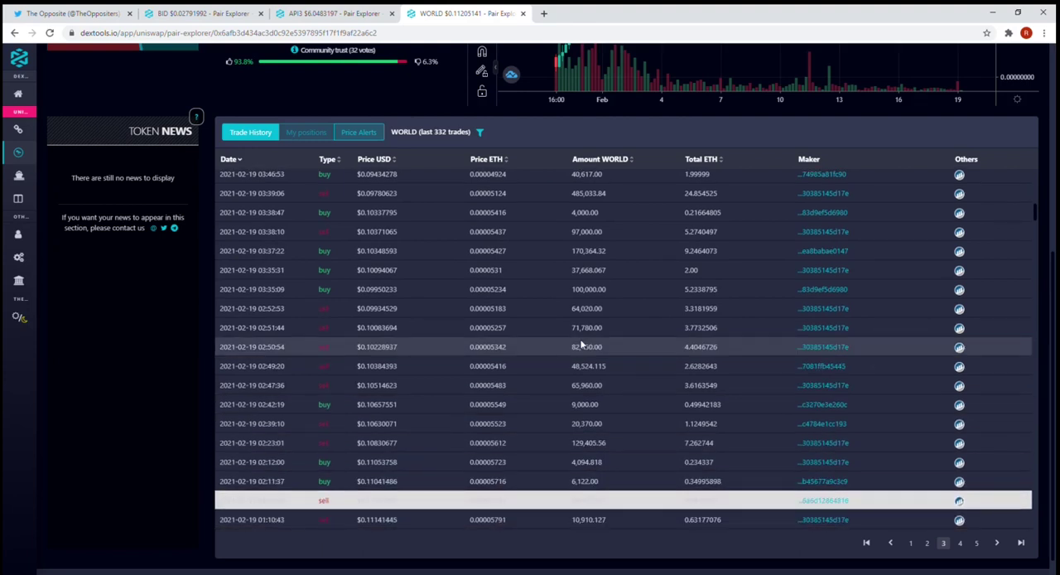
scroll(582, 345, up, 2)
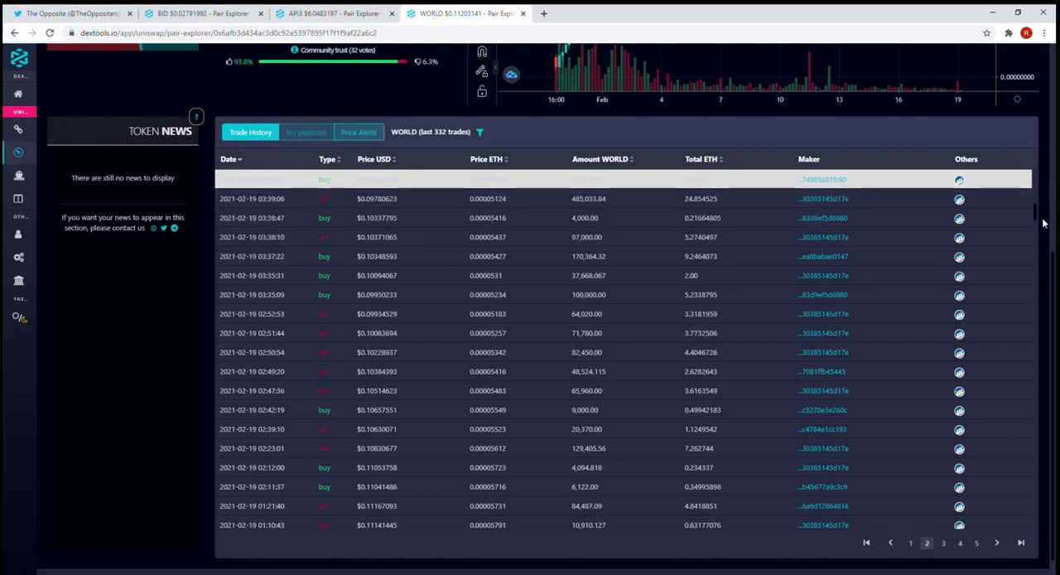
drag(1037, 217, 1045, 162)
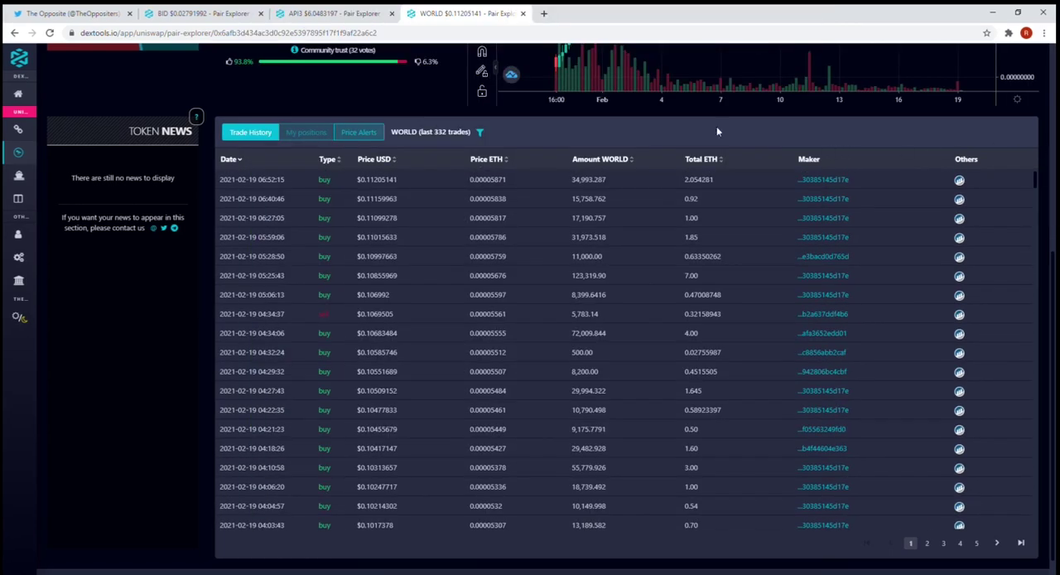
scroll(253, 87, up, 5)
scroll(254, 87, up, 4)
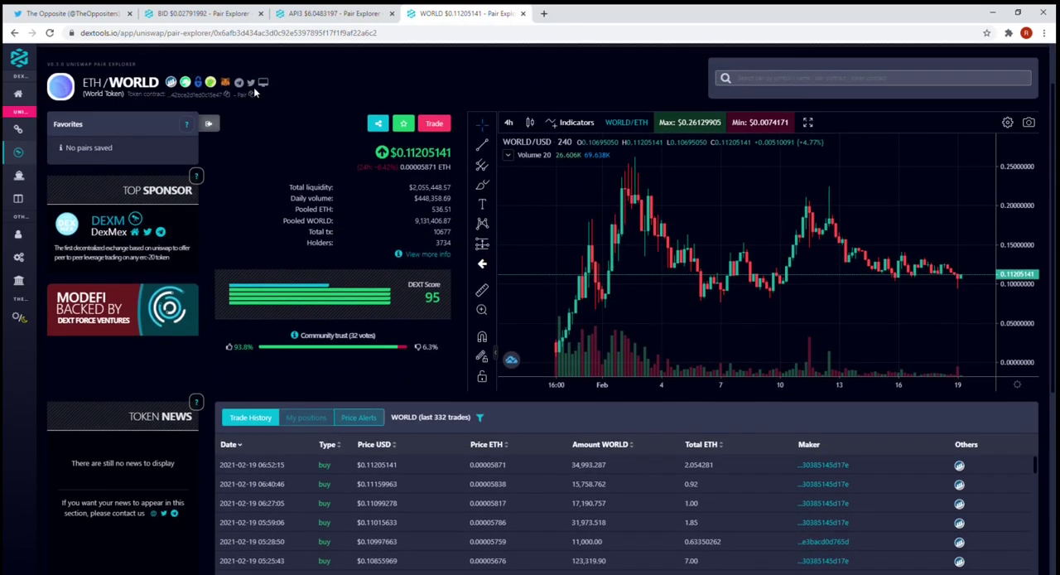